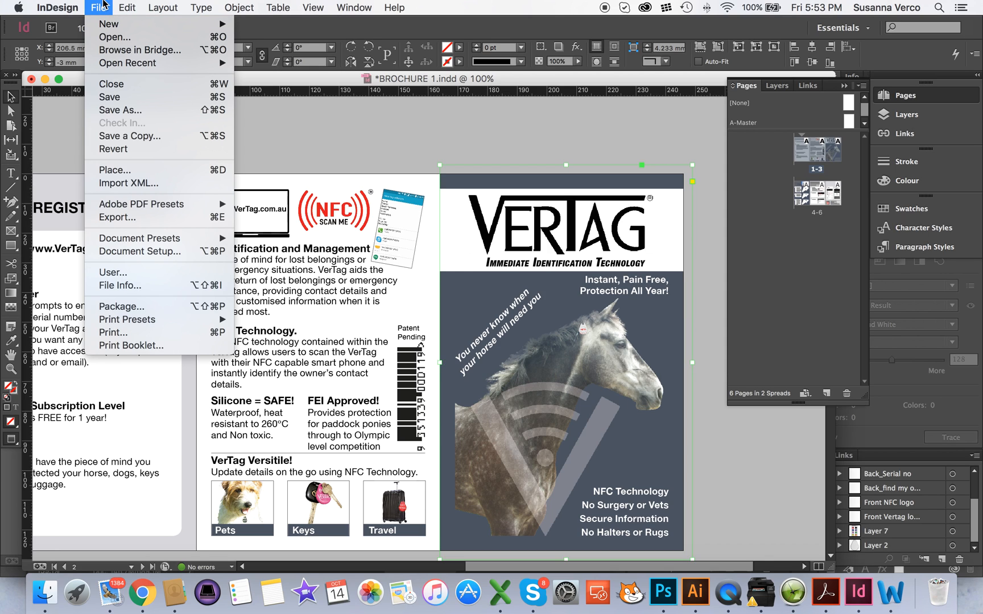
Start a new print document and set its page size to 82 mm wide by 127 mm high
mouse_move(182, 26)
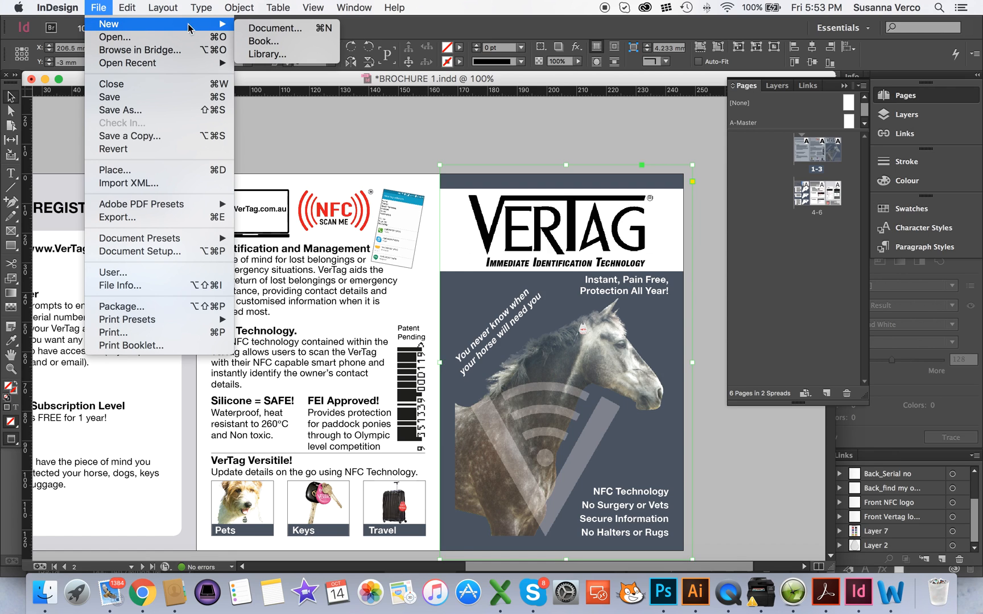
click(286, 30)
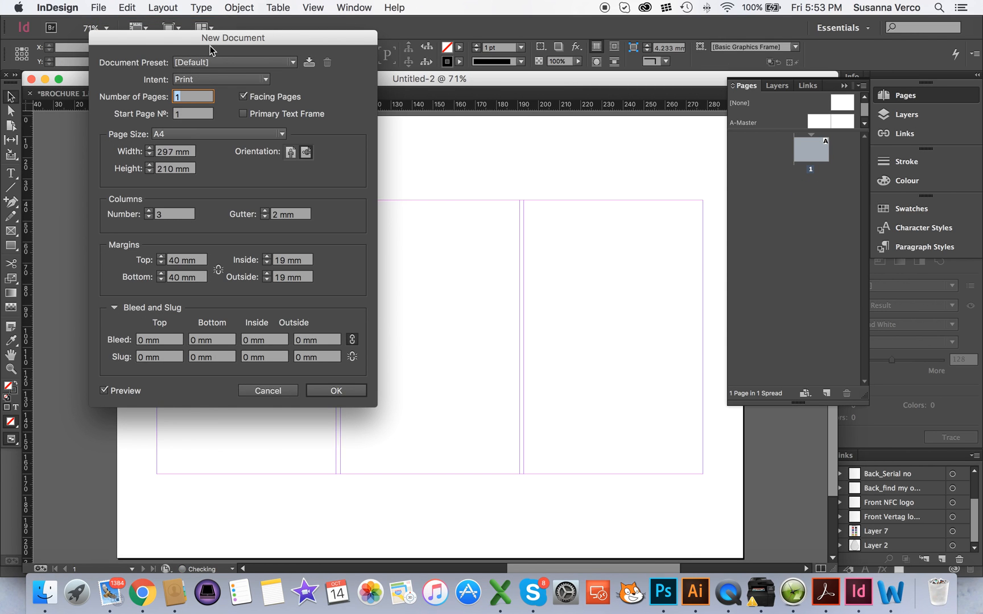
drag(210, 46, 328, 107)
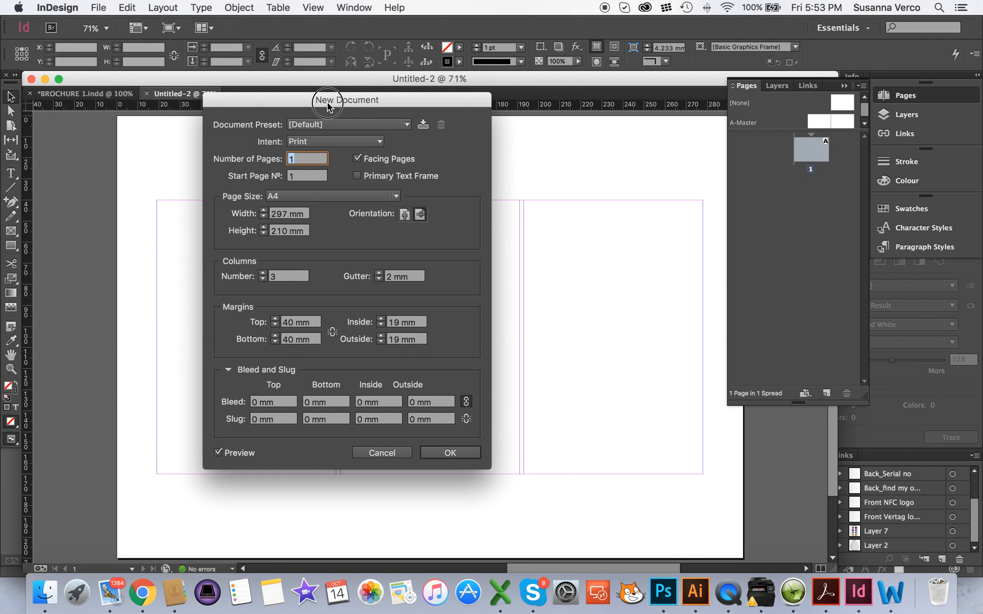
click(274, 214)
drag(272, 214, 314, 215)
text(82)
key(Tab)
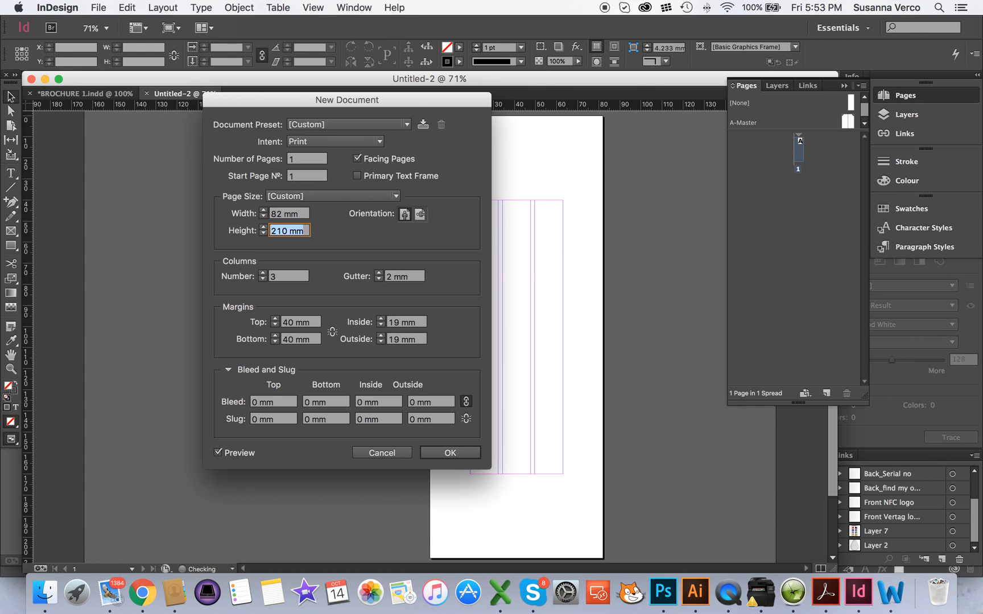
text(1)
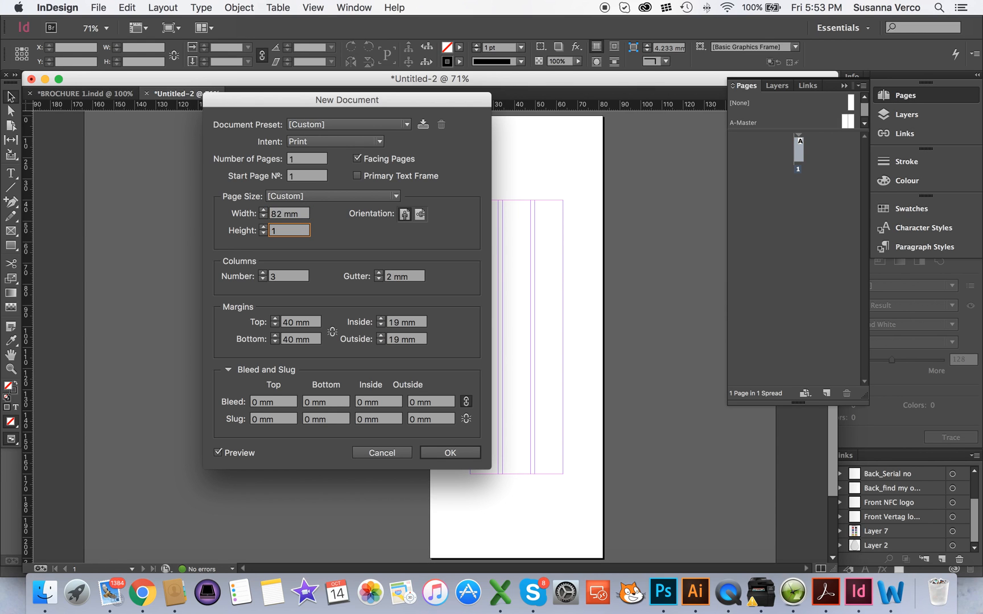
text(27)
Set one column and 5 mm margins on all four sides, and create the document
click(262, 279)
click(263, 280)
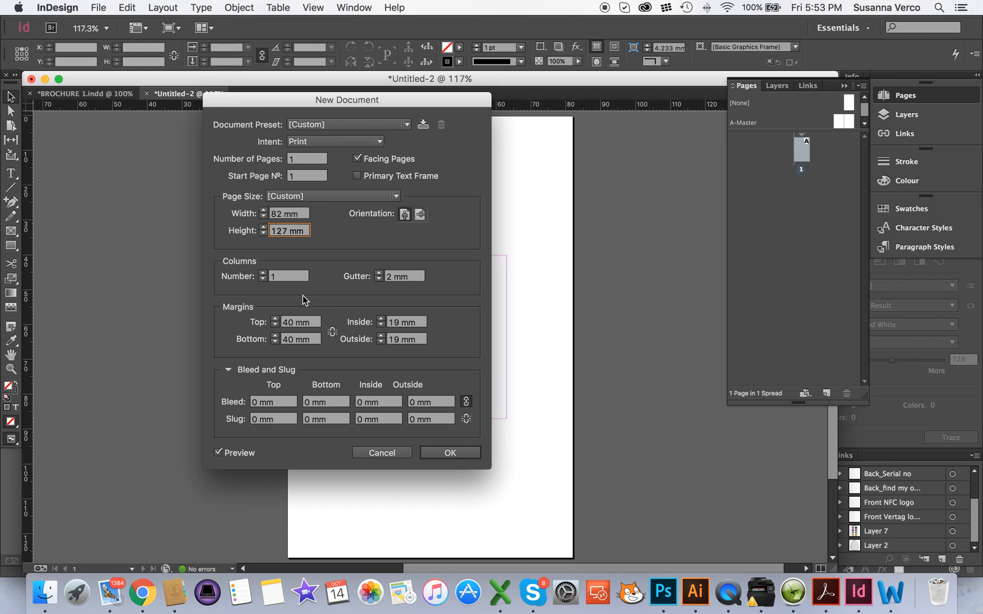
click(302, 325)
text(5)
key(Tab)
text(5)
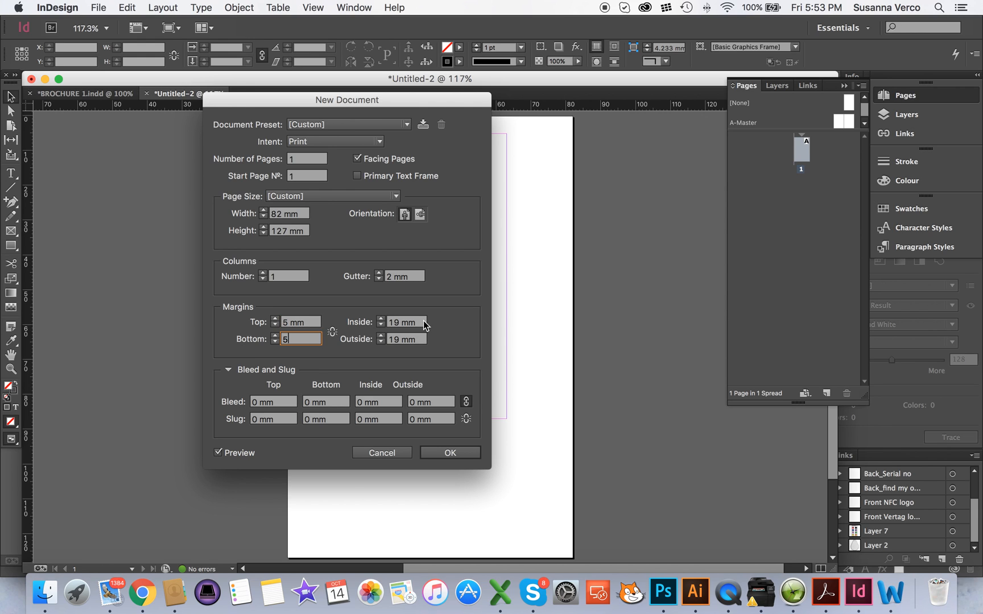
click(352, 322)
text(5)
key(Tab)
text(5)
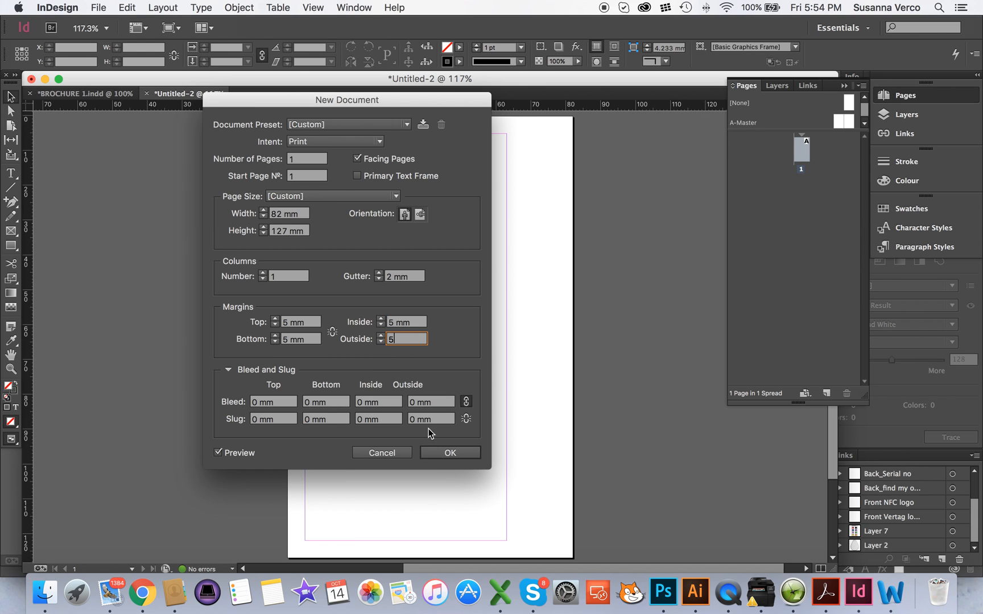
click(448, 454)
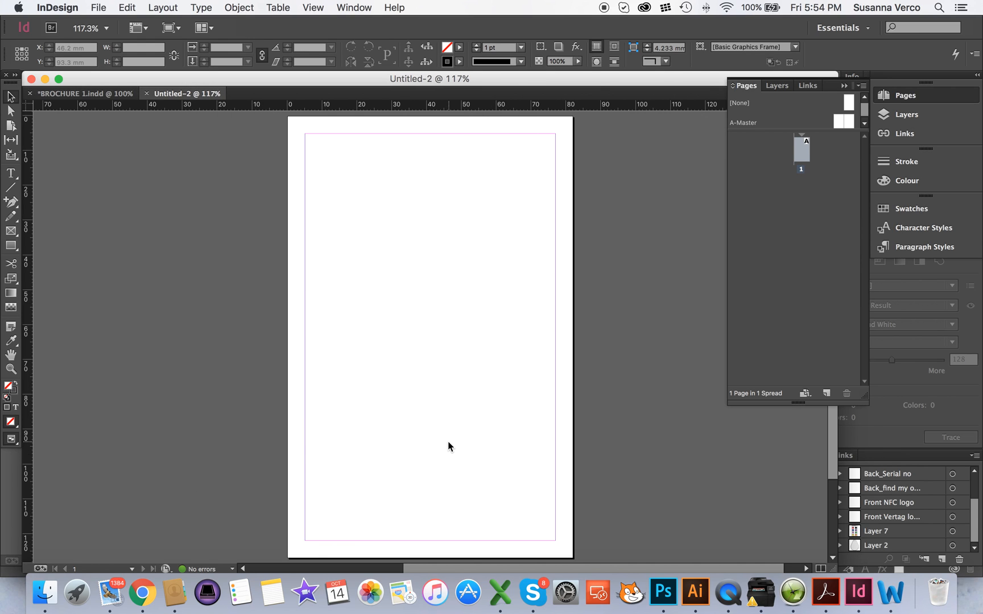
Add a second page based on A-Master below page 1 and turn off Allow Document Pages to Shuffle
right_click(839, 122)
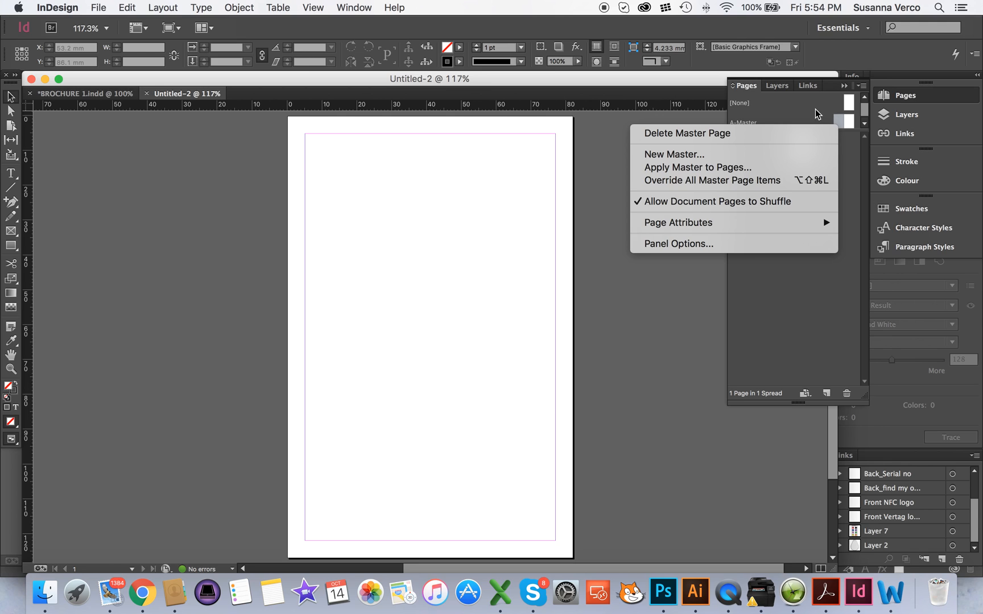
click(816, 109)
drag(840, 122, 799, 184)
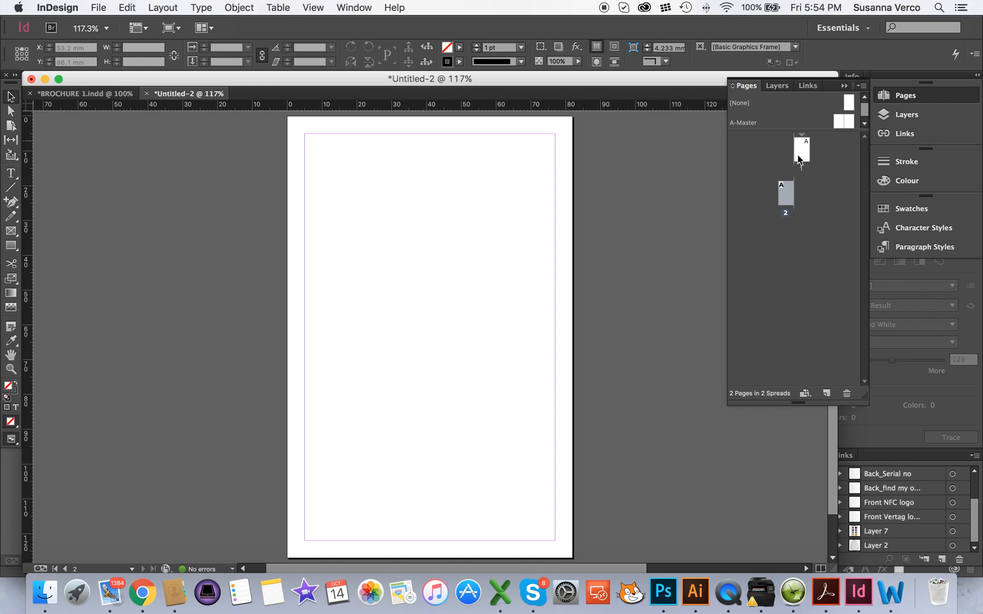
right_click(784, 199)
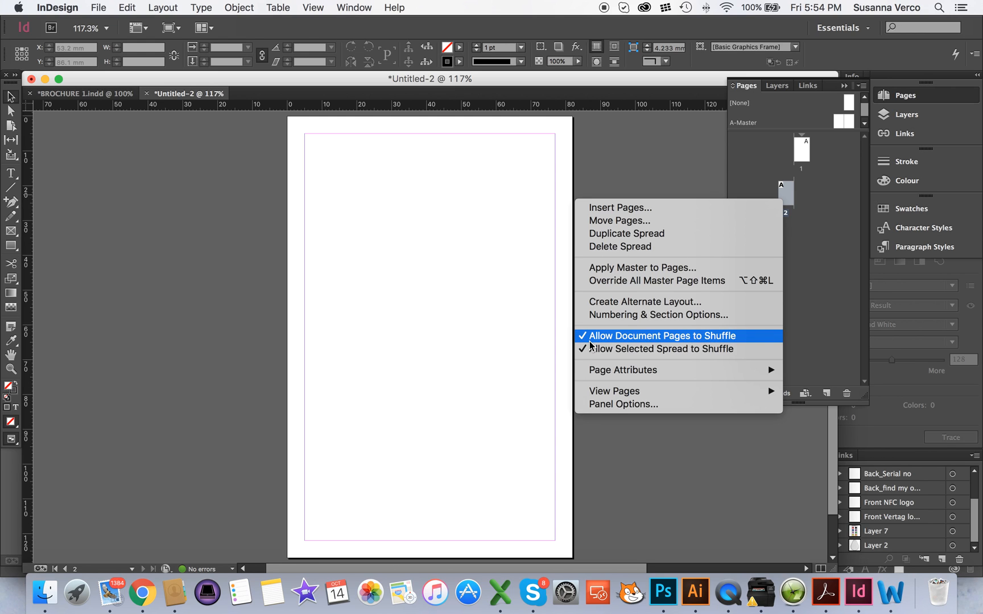
click(677, 338)
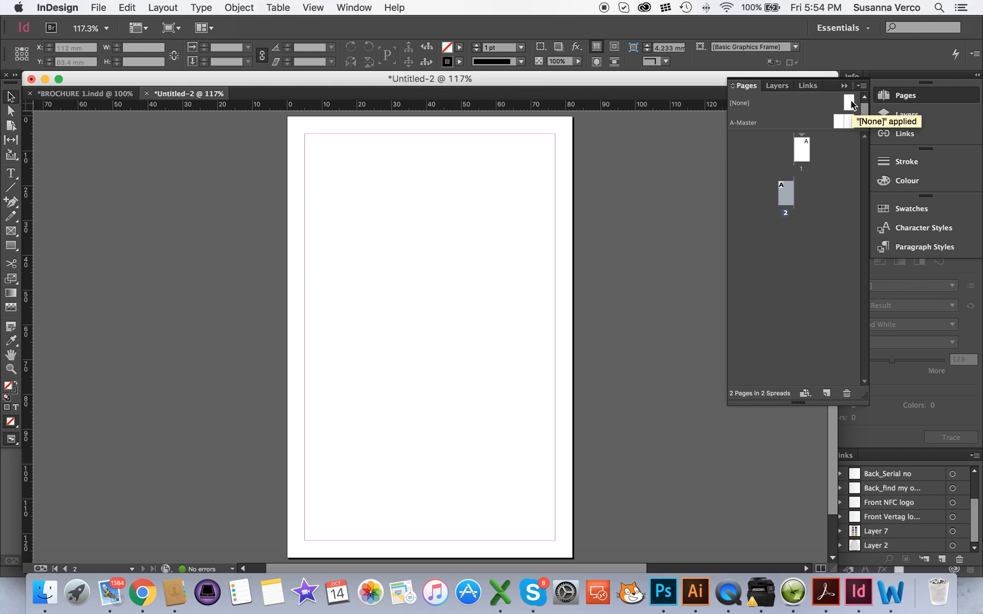
drag(850, 103, 808, 188)
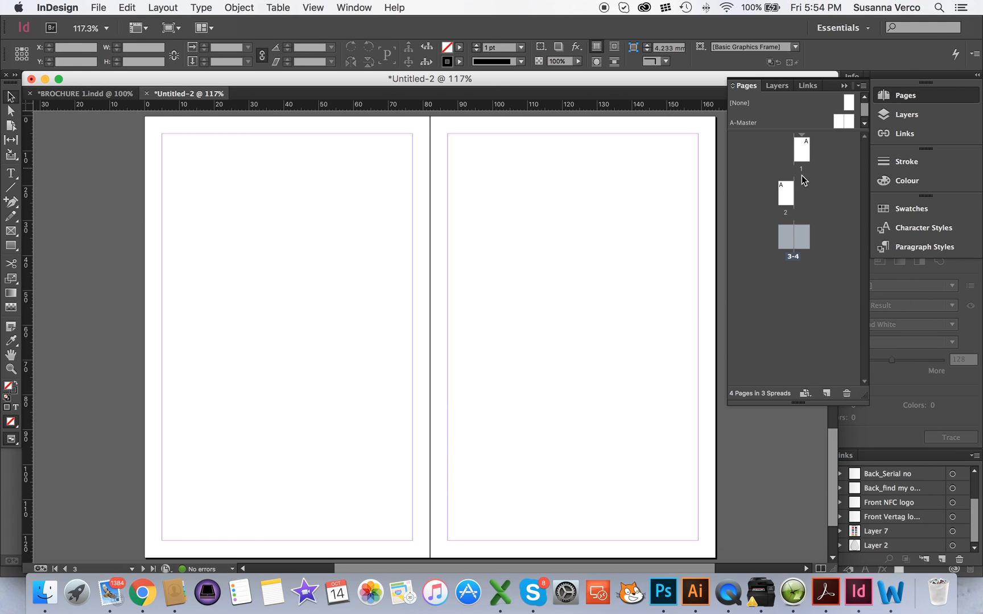
drag(794, 240, 846, 393)
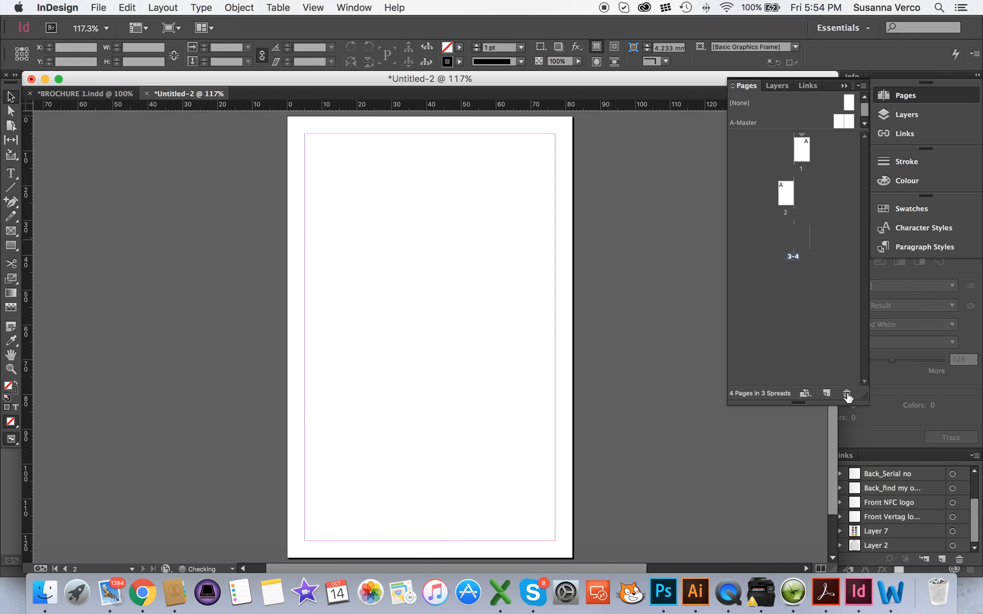
drag(836, 121, 804, 191)
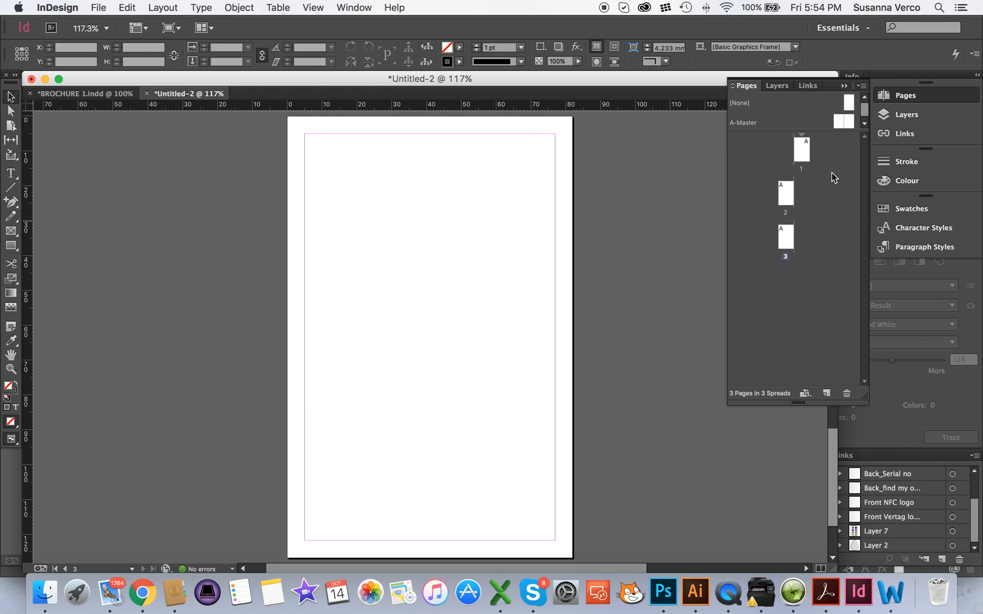
drag(789, 237, 846, 401)
drag(786, 241, 846, 393)
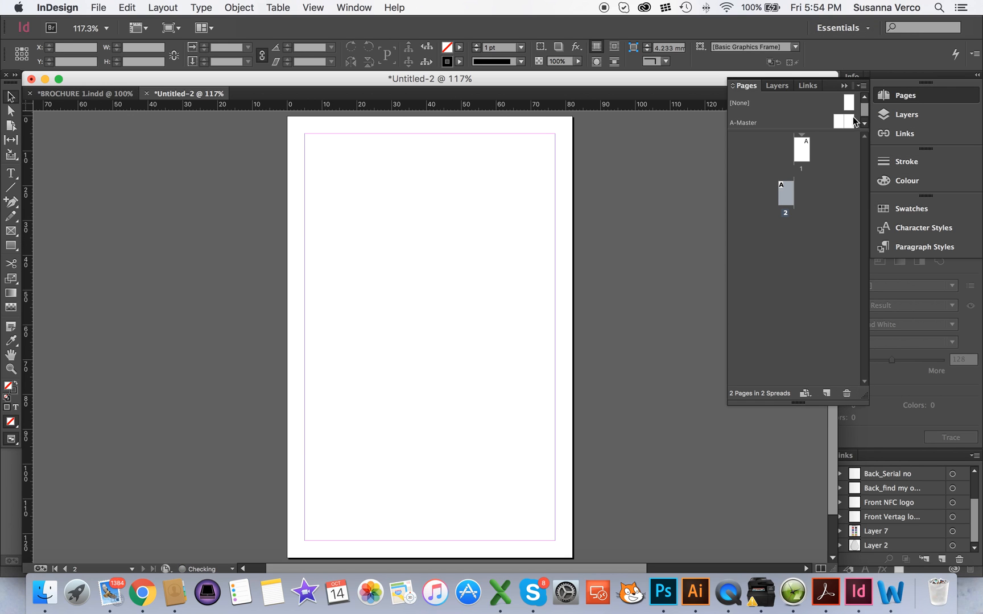
Add two more A-Master pages and attach them beside page 2 to form a three-page spread
drag(852, 124, 810, 188)
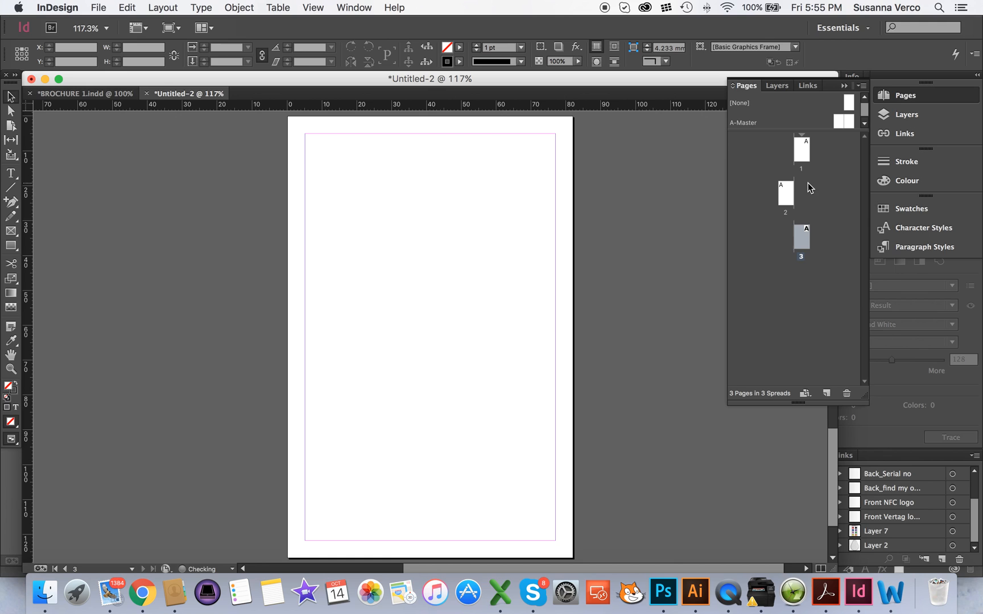
drag(803, 242, 792, 191)
drag(793, 191, 794, 193)
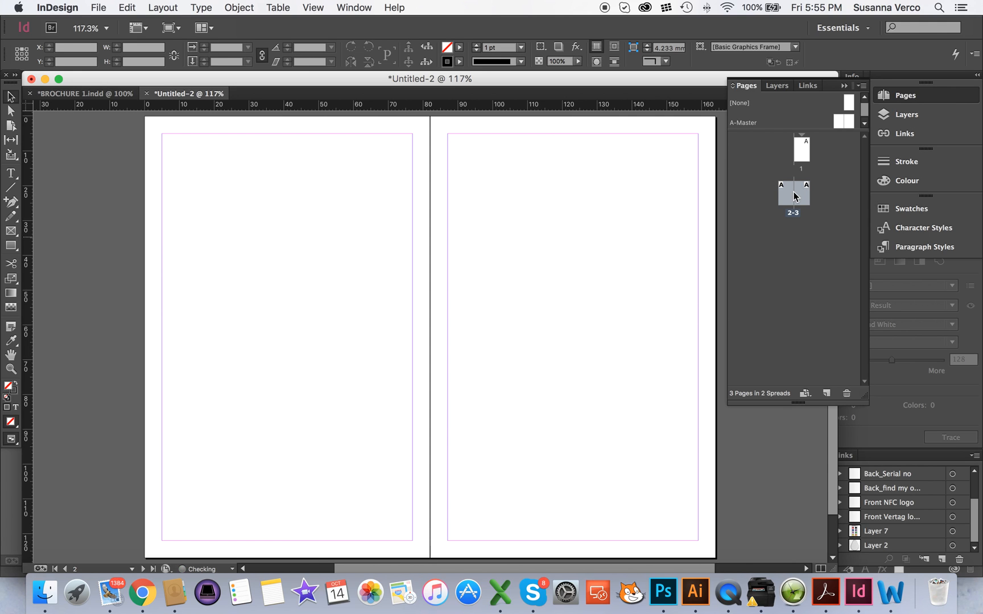
click(838, 118)
drag(838, 121, 811, 191)
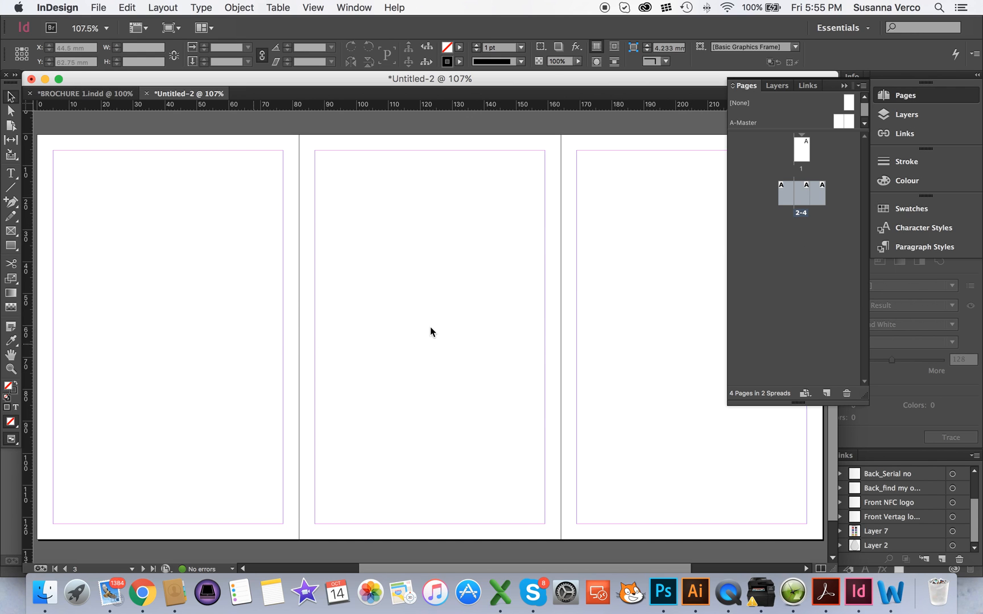
Delete the single-page spread containing page 1, keeping only the three-page spread
click(806, 151)
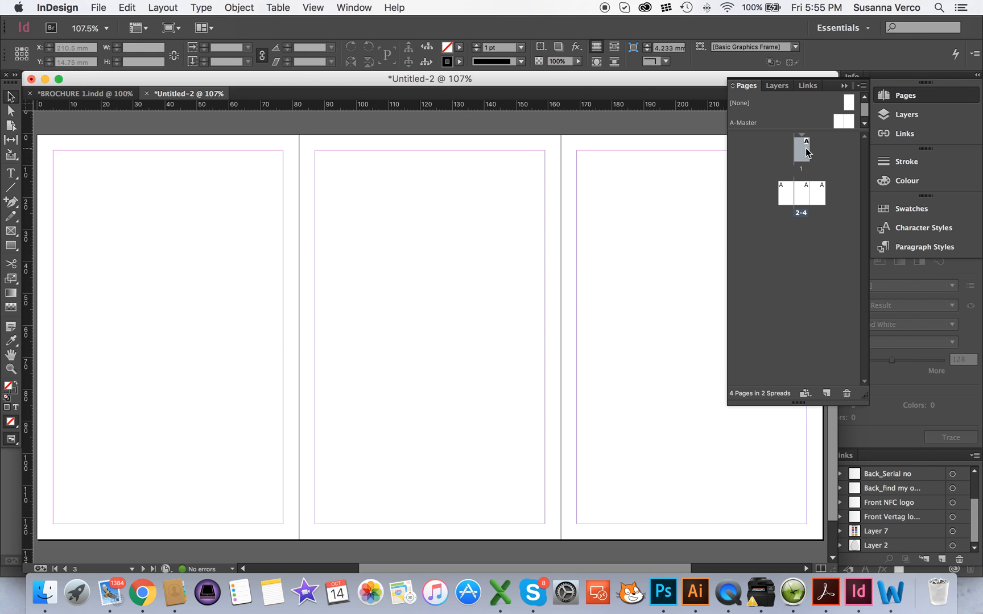
right_click(806, 153)
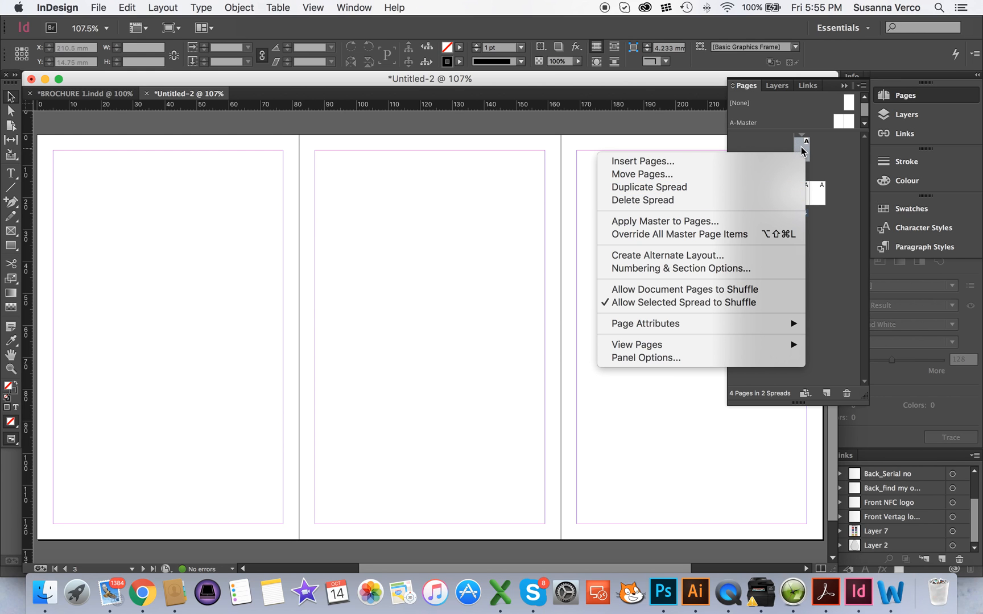
click(708, 202)
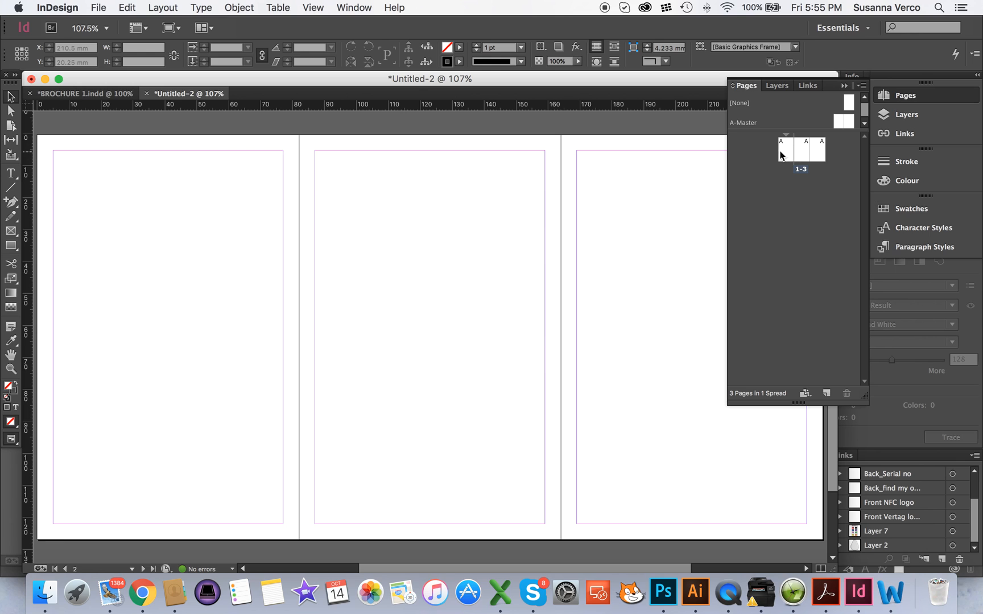
Build a second three-page spread below the first by placing three A-Master pages side by side
drag(839, 119, 784, 206)
drag(838, 121, 796, 193)
drag(846, 125, 812, 196)
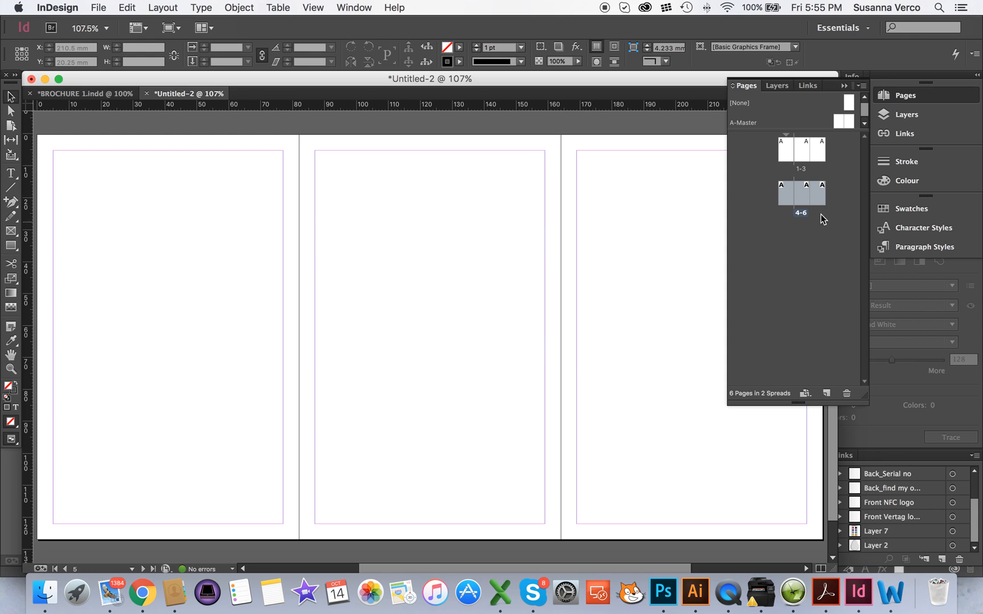
Add two A-Master pages side by side as a new spread below pages 4-6
drag(838, 121, 783, 248)
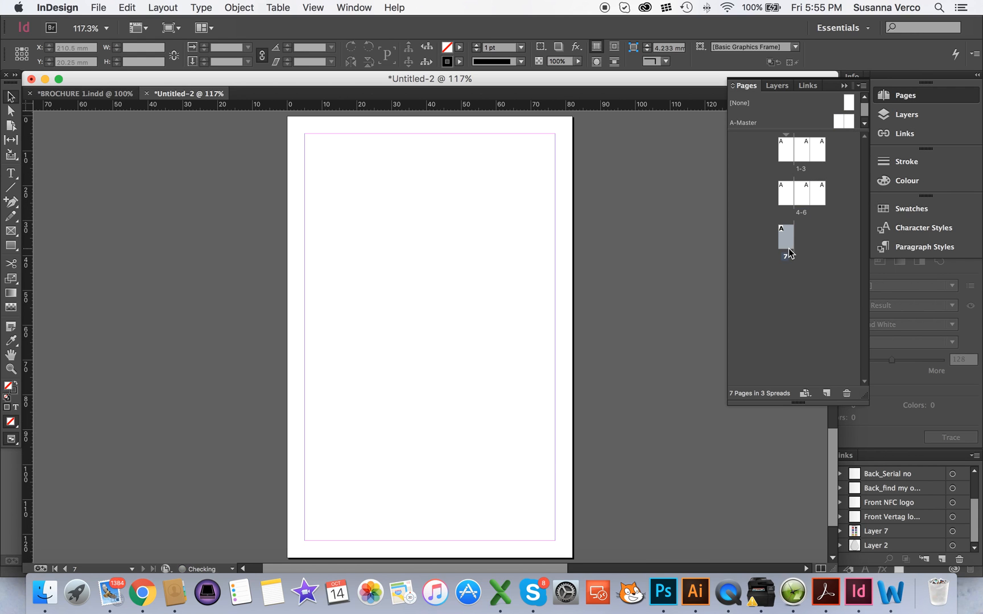
drag(844, 122, 798, 238)
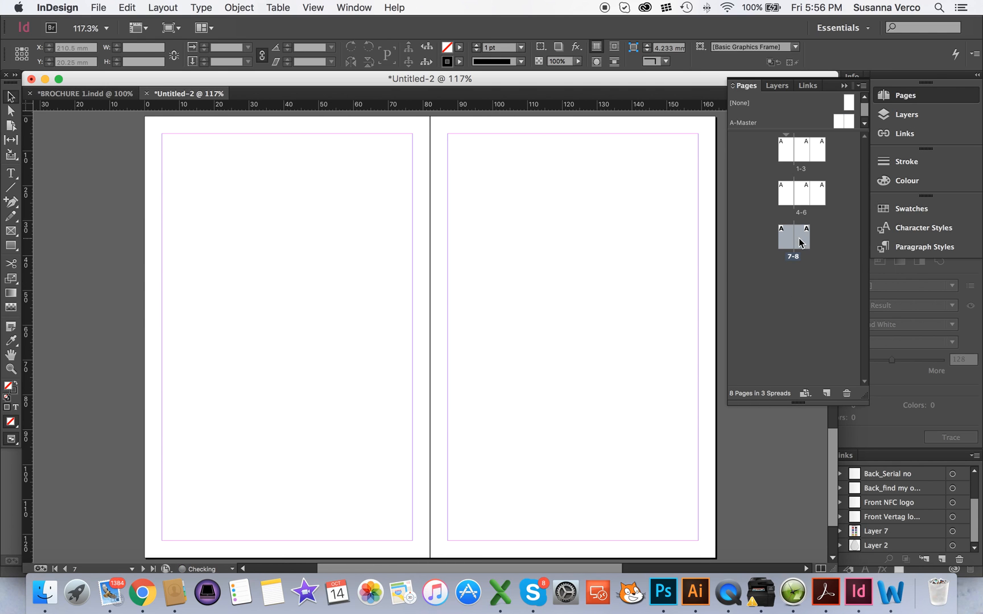